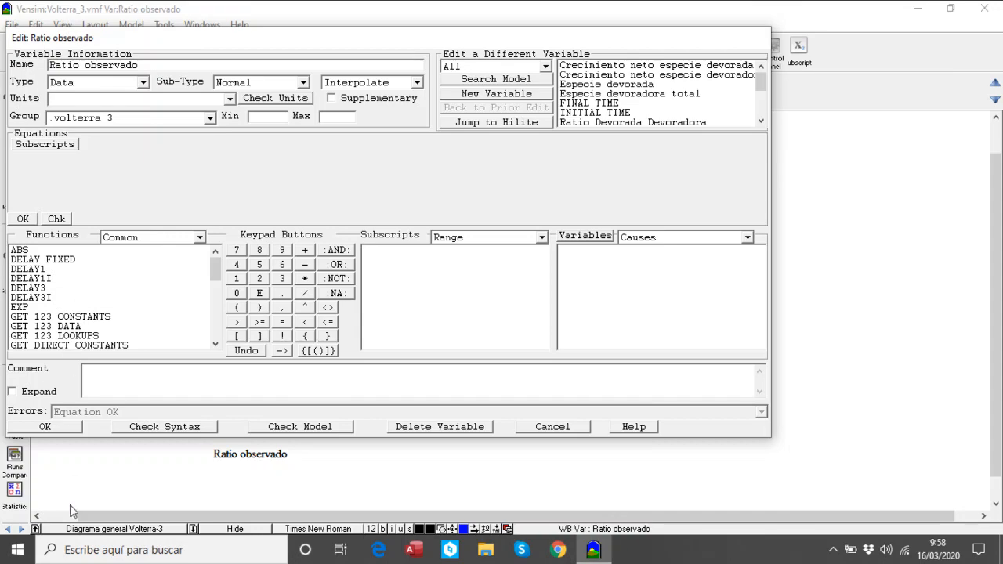
Step: Accept the Data-type definition of the Ratio observado variable and return to the Move/Size tool
{"action": "left_click", "coordinate": [60, 427]}
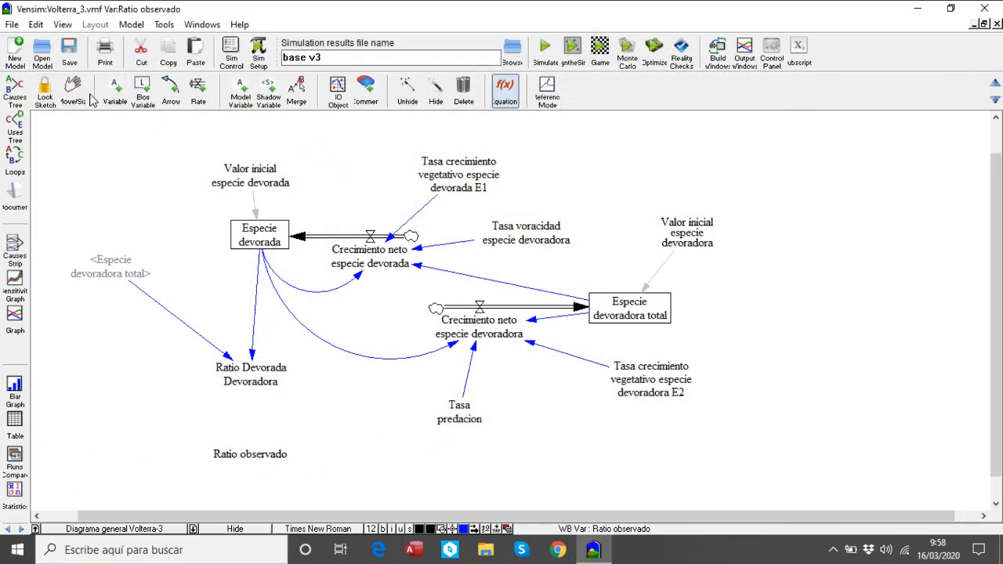
{"action": "left_click", "coordinate": [73, 98]}
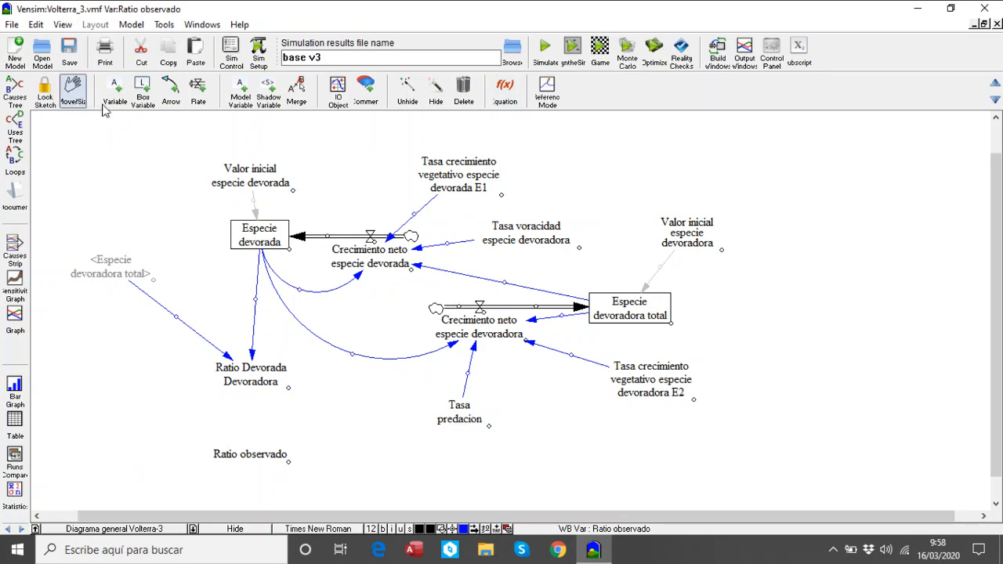
Step: Open the Ratio observado v workbook in Excel and examine the time and ratio observado columns on Hoja2, widening column B
{"action": "left_click", "coordinate": [487, 553]}
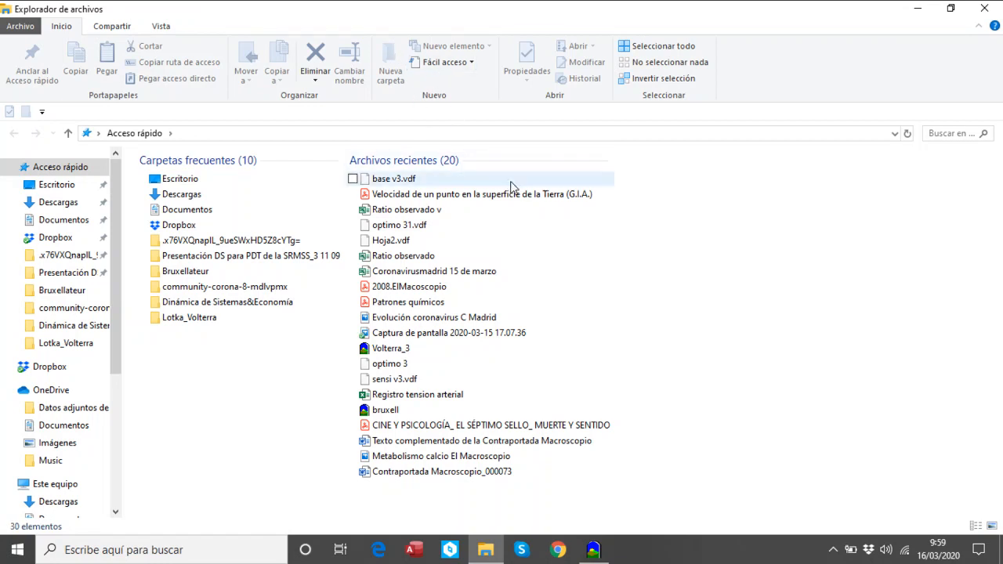
{"action": "left_click", "coordinate": [431, 210]}
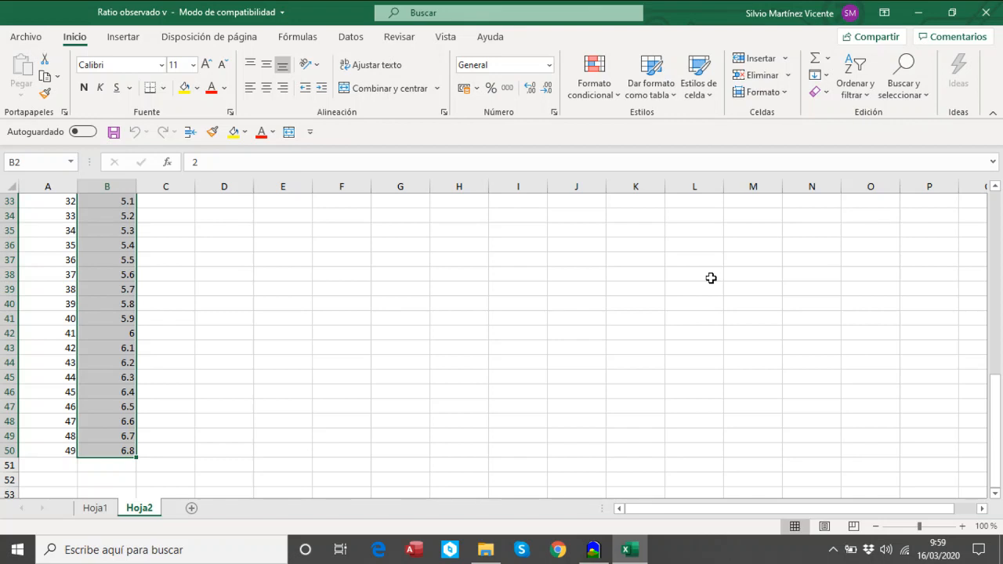
{"action": "scroll", "coordinate": [554, 300], "scroll_direction": "up", "scroll_amount": 9}
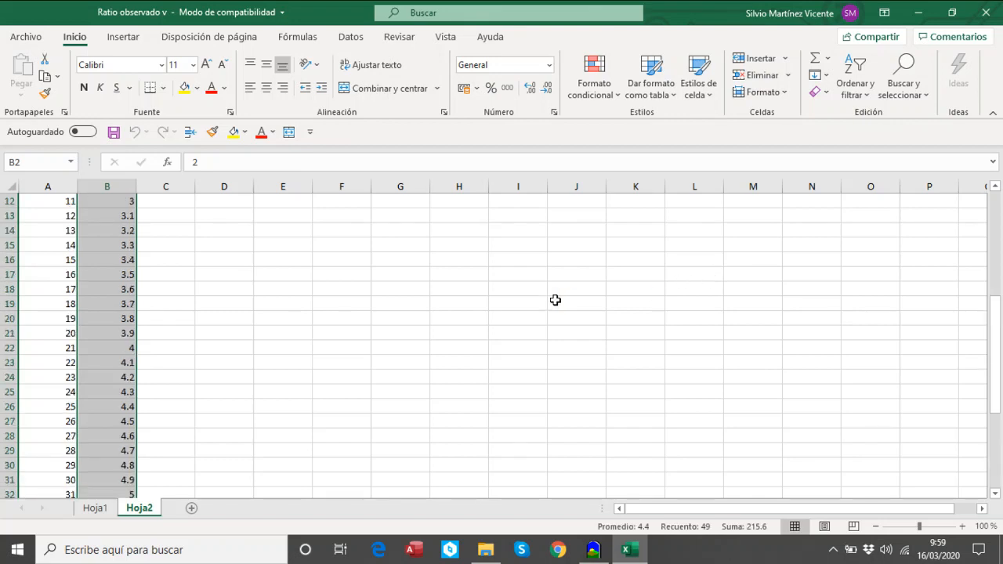
{"action": "scroll", "coordinate": [790, 288], "scroll_direction": "up", "scroll_amount": 2}
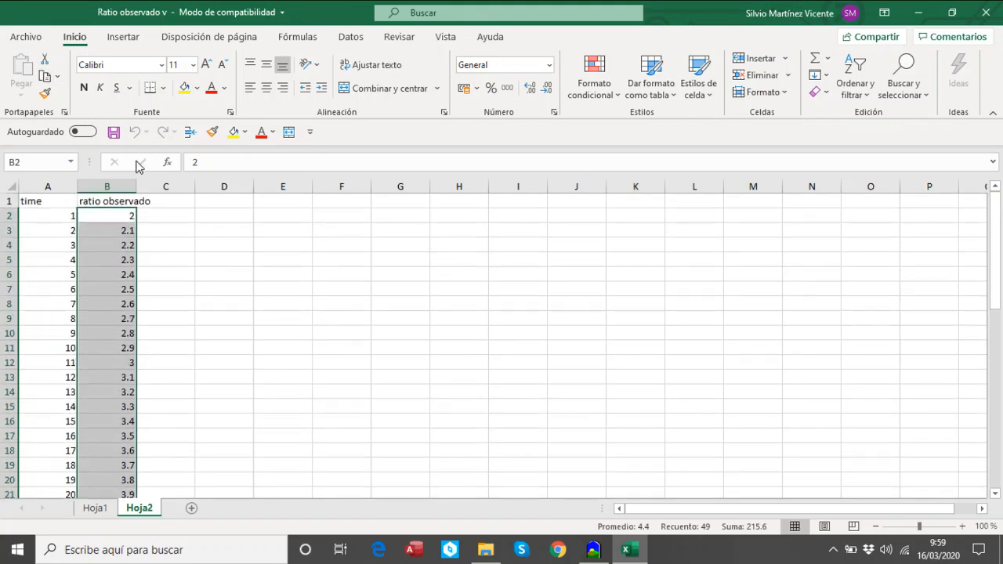
{"action": "left_click_drag", "start_coordinate": [133, 186], "coordinate": [167, 187]}
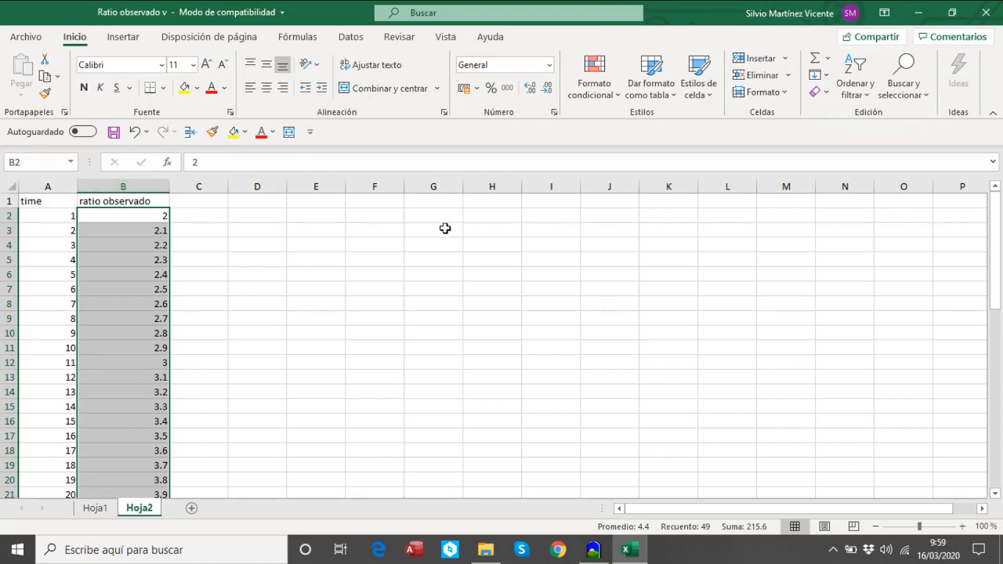
{"action": "left_click", "coordinate": [130, 201]}
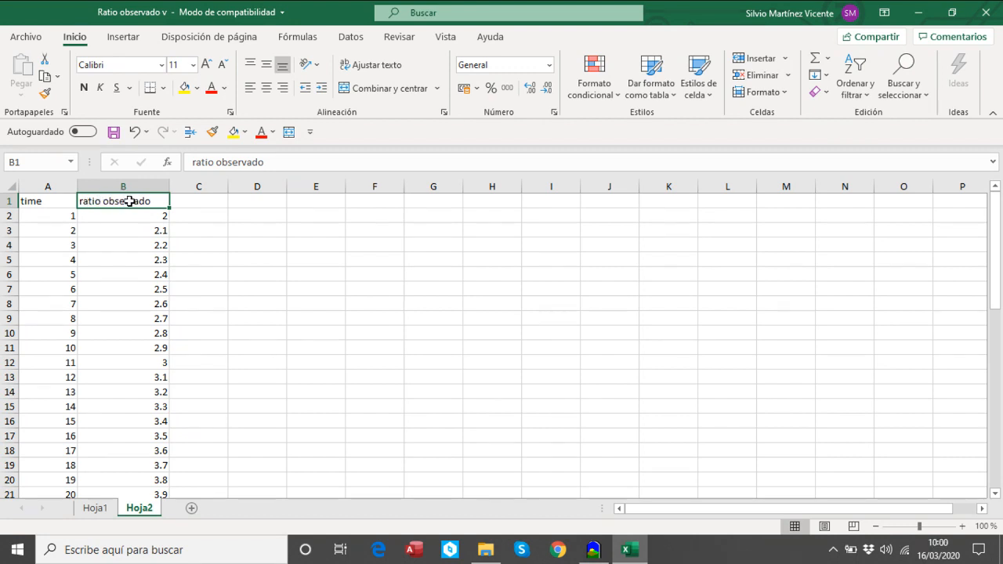
Step: Close the Ratio observado v workbook without saving its changes and return to the Volterra_3 model in Vensim
{"action": "left_click", "coordinate": [592, 548]}
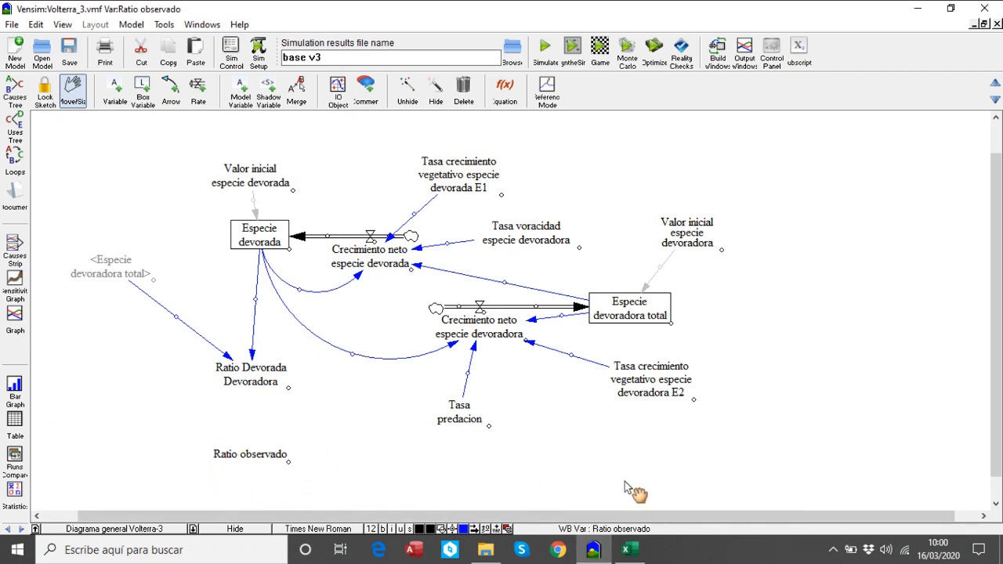
{"action": "left_click", "coordinate": [626, 549]}
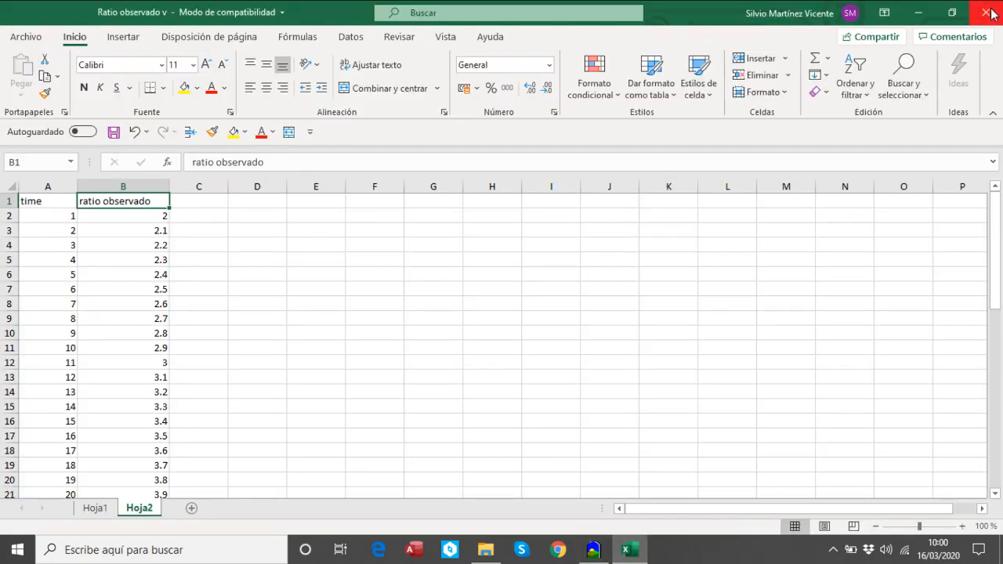
{"action": "left_click", "coordinate": [989, 13]}
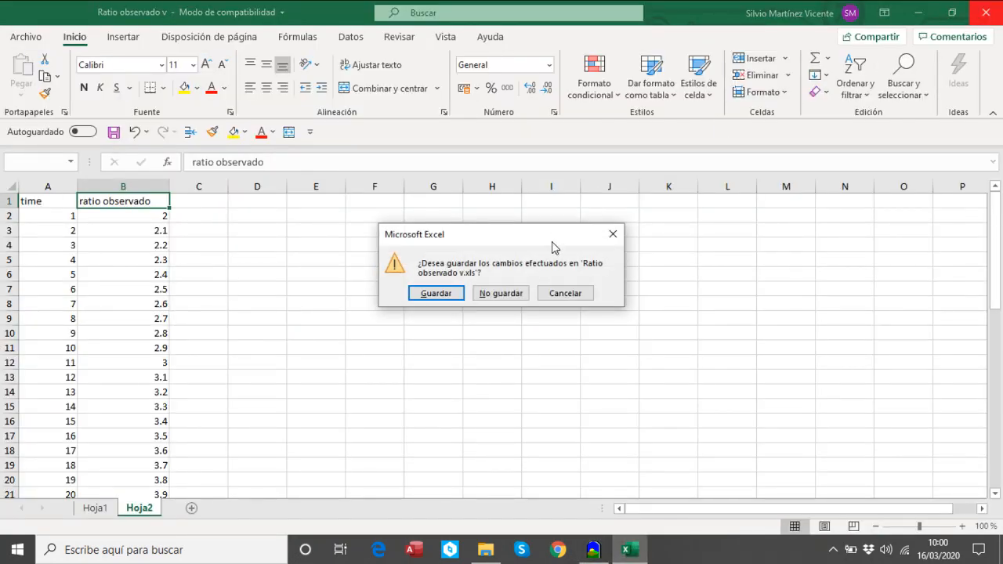
{"action": "left_click", "coordinate": [514, 293]}
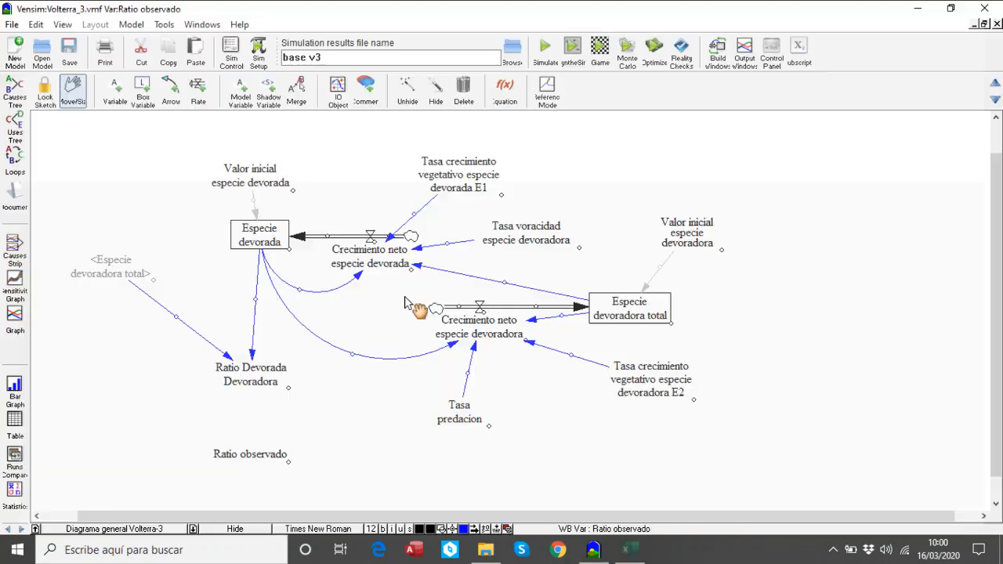
Step: Start a dataset import from the Ratio observado v spreadsheet, using sheet Hoja2
{"action": "left_click", "coordinate": [128, 27]}
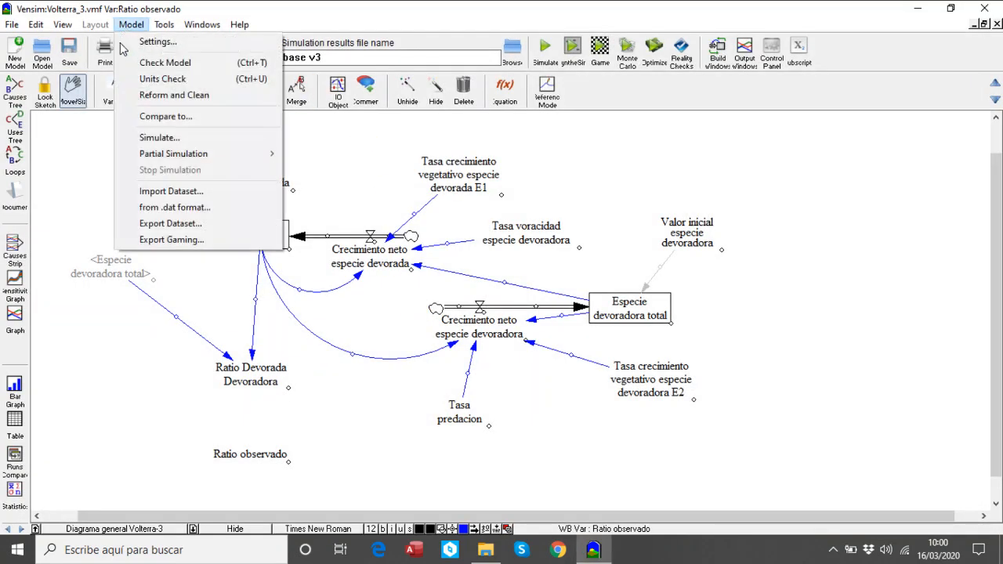
{"action": "left_click", "coordinate": [151, 192]}
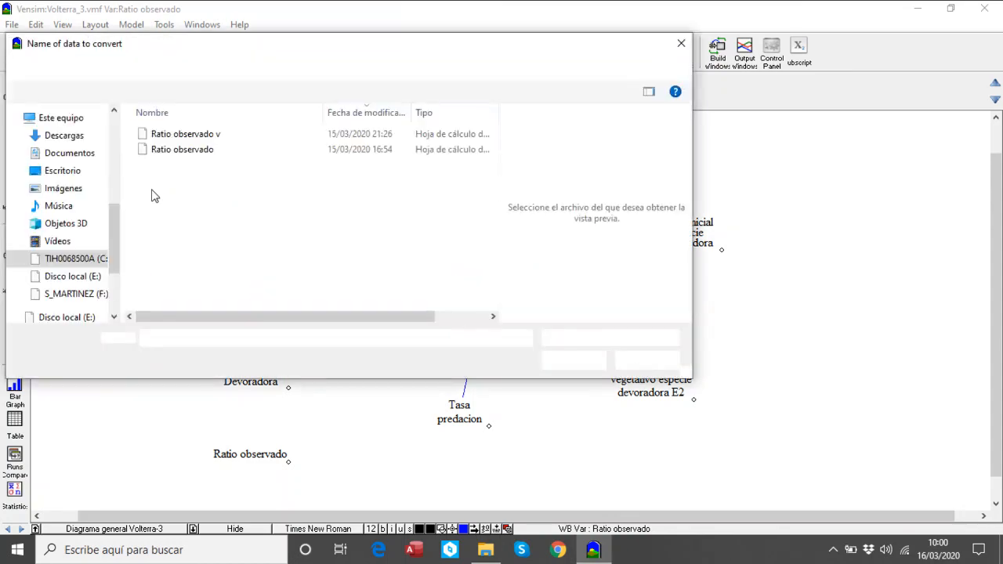
{"action": "double_click", "coordinate": [196, 140]}
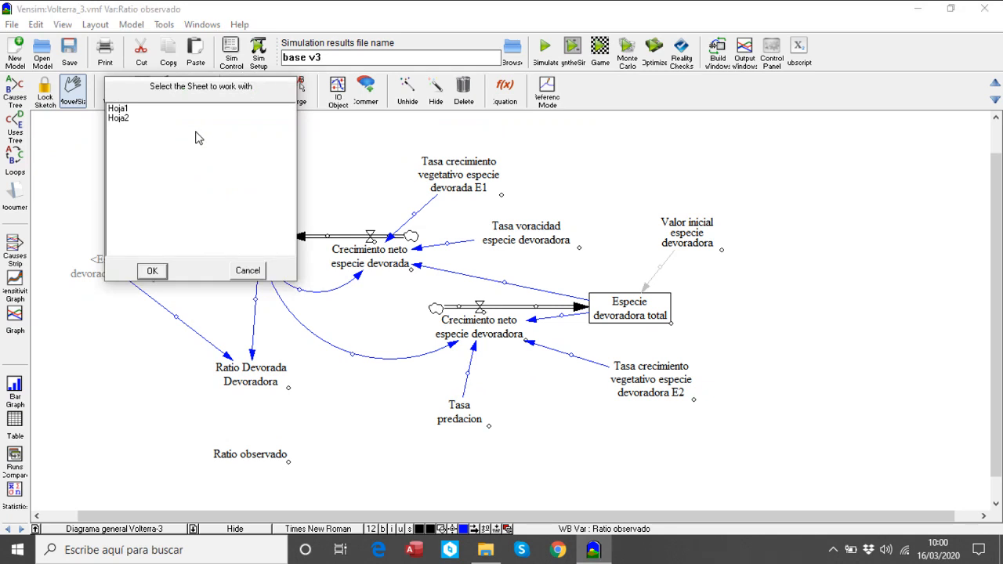
{"action": "left_click", "coordinate": [122, 119]}
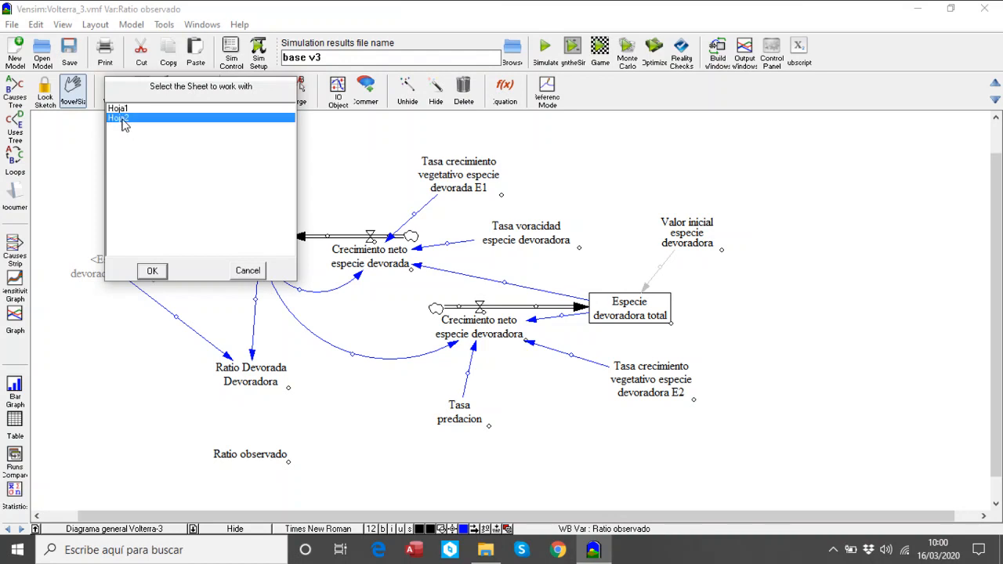
{"action": "left_click", "coordinate": [154, 271]}
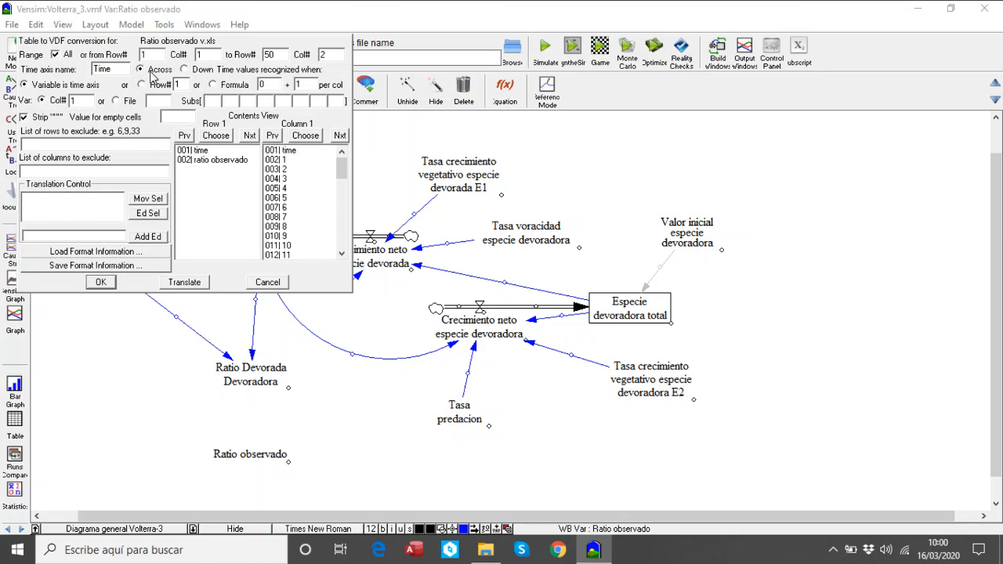
Step: Convert the sheet to a VDF dataset with time running down, overwriting the existing Hoja2 dataset, and dismiss the conversion messages
{"action": "left_click", "coordinate": [203, 70]}
{"action": "left_click", "coordinate": [102, 282]}
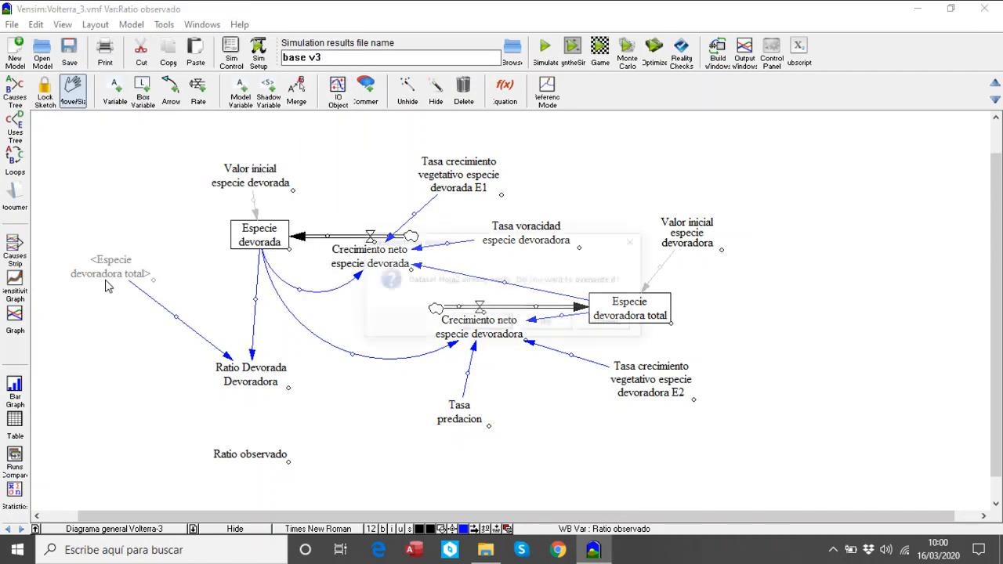
{"action": "left_click", "coordinate": [482, 328]}
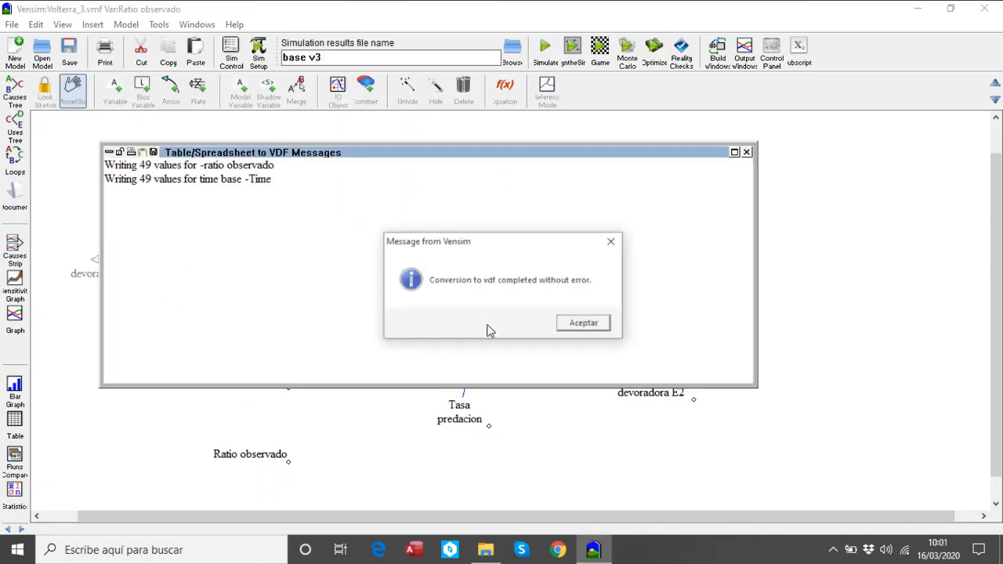
{"action": "left_click", "coordinate": [588, 328]}
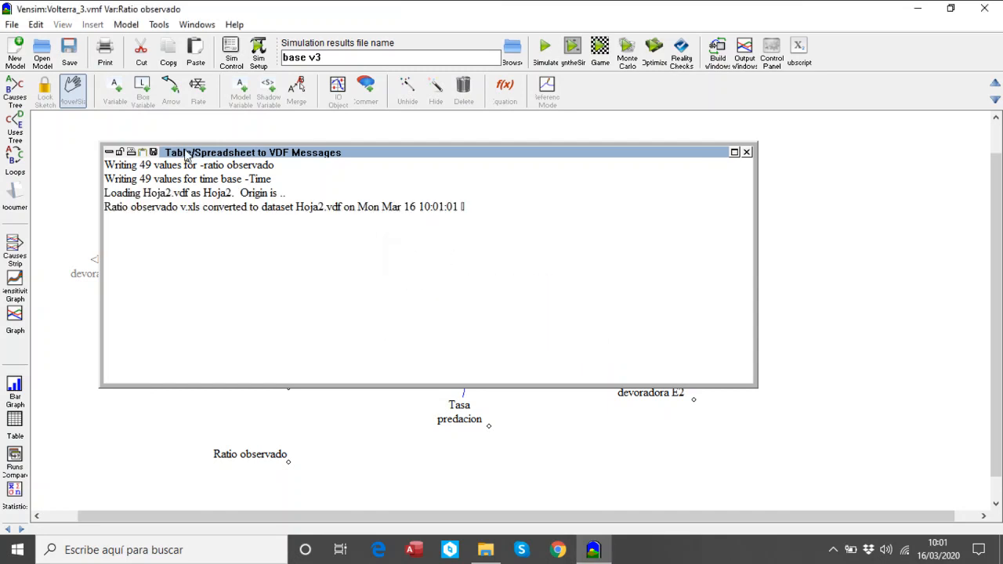
{"action": "left_click", "coordinate": [109, 152]}
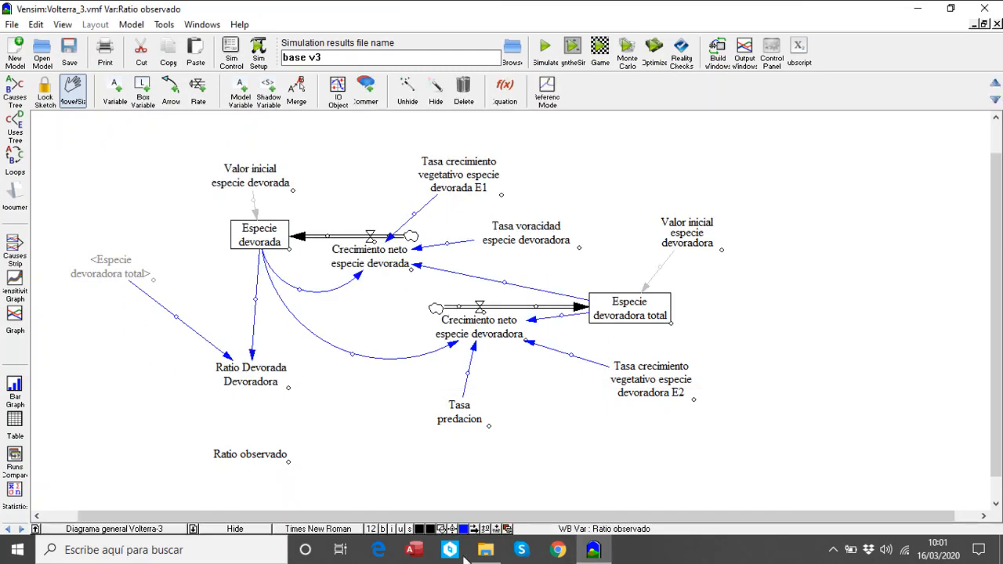
Step: Open the simulation control and choose the existing sensi v3.vdf as the run name
{"action": "left_click", "coordinate": [131, 25]}
{"action": "left_click", "coordinate": [163, 137]}
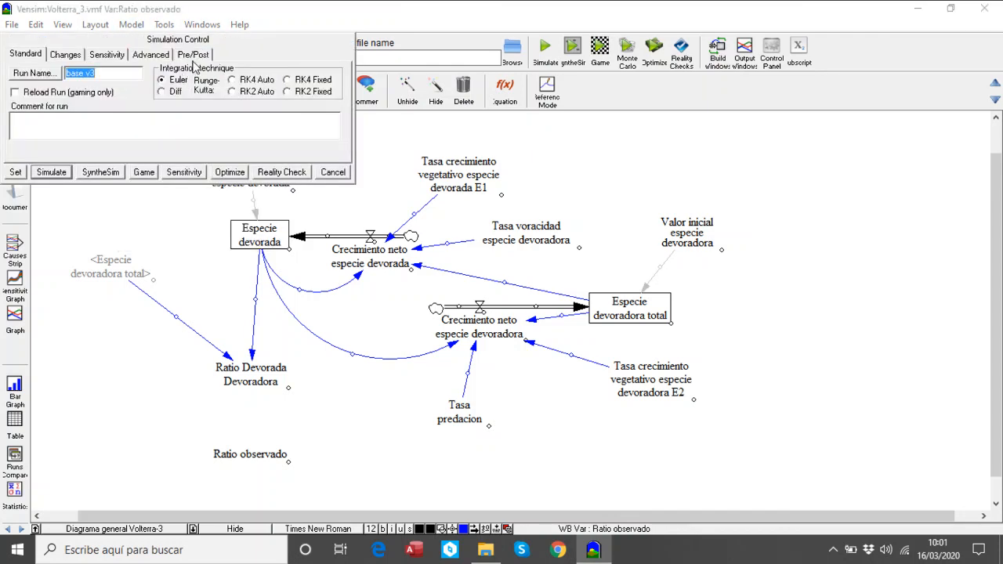
{"action": "left_click", "coordinate": [21, 76]}
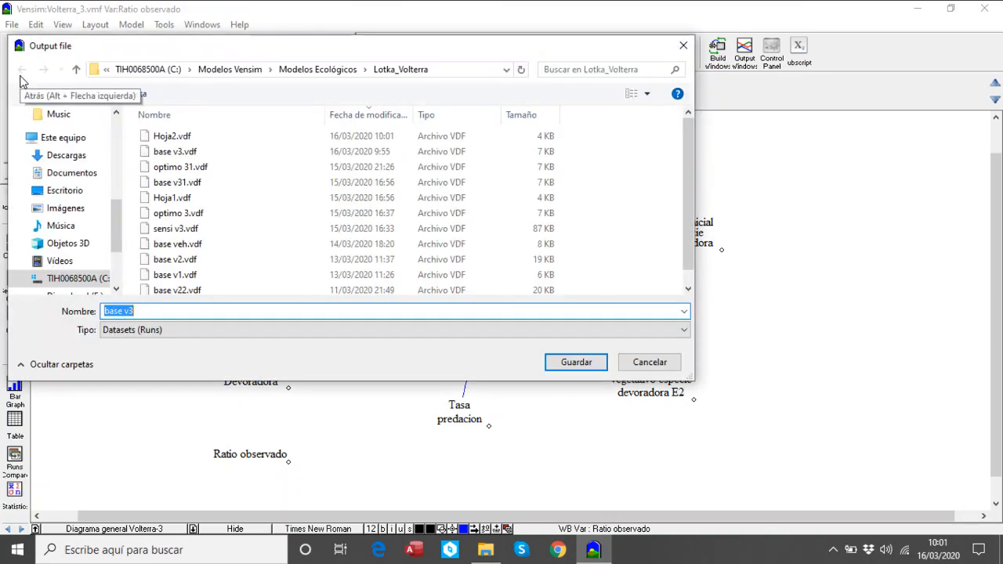
{"action": "double_click", "coordinate": [202, 228]}
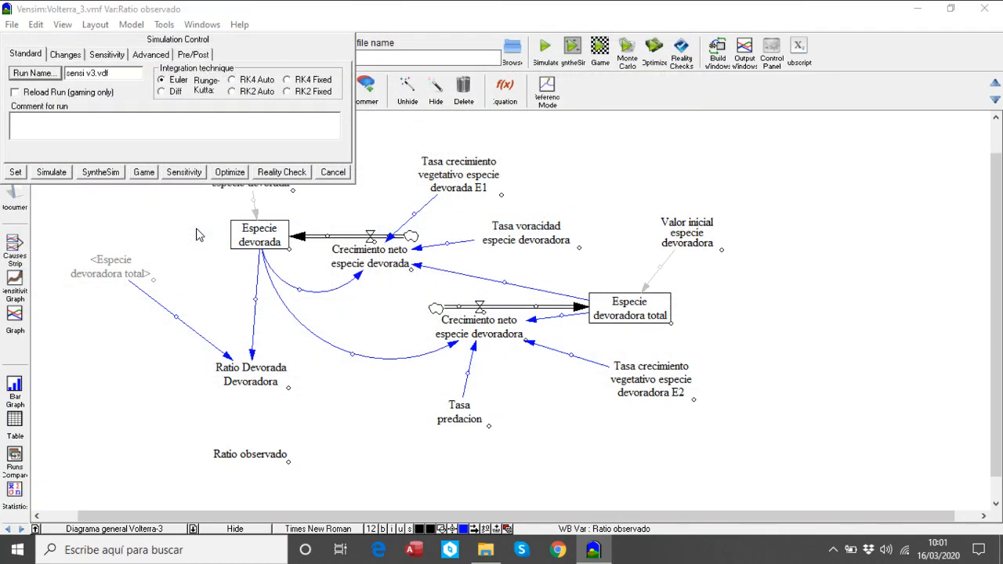
Step: Review the sensi_v3.vsc sensitivity control settings for Tasa predacion and the available distributions, leaving without changes
{"action": "left_click", "coordinate": [115, 57]}
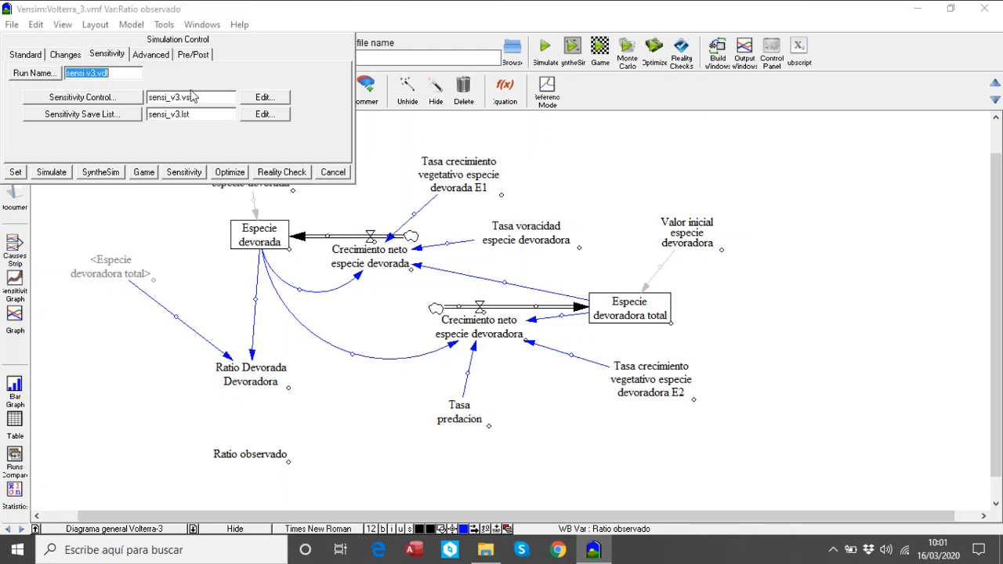
{"action": "left_click", "coordinate": [271, 103]}
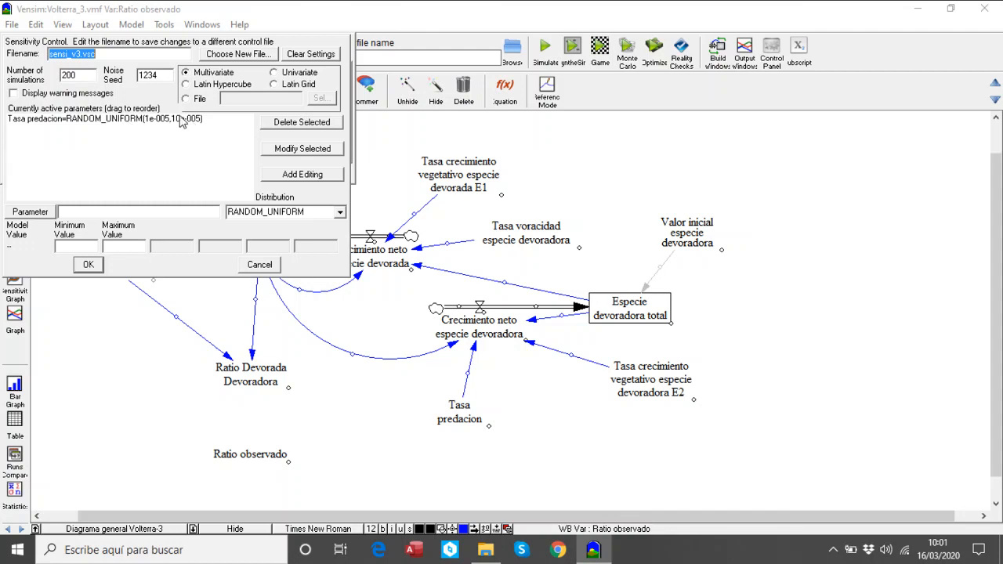
{"action": "left_click", "coordinate": [339, 215]}
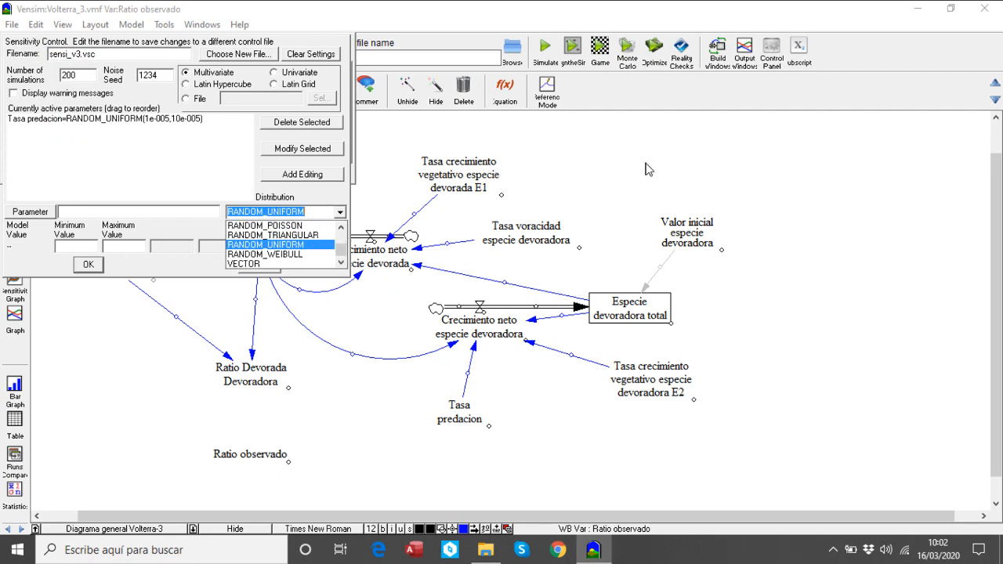
{"action": "left_click", "coordinate": [594, 177]}
{"action": "left_click", "coordinate": [259, 265]}
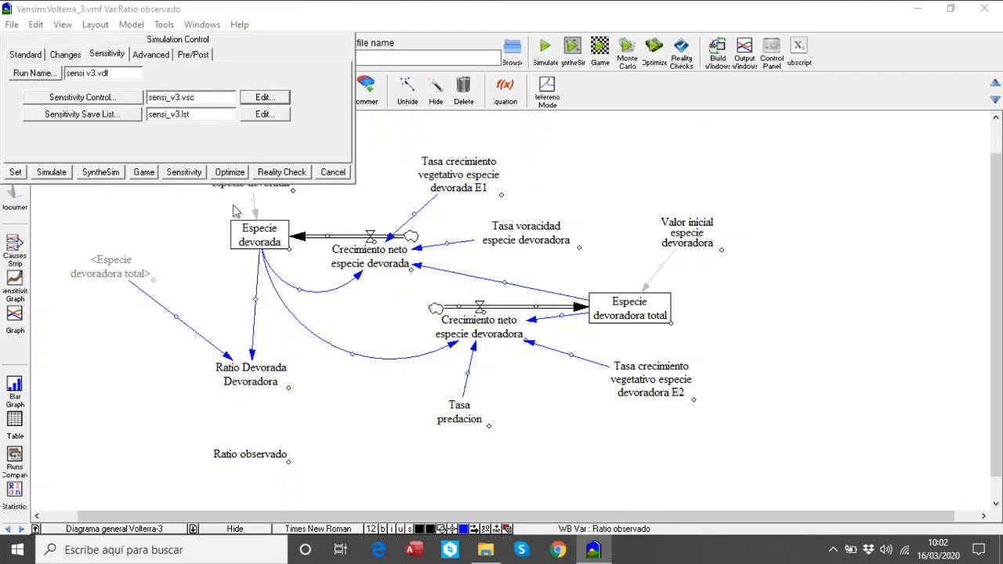
Step: Add Crecimiento neto especie devorada to the sensitivity save list sensi_v3.lst
{"action": "left_click", "coordinate": [272, 116]}
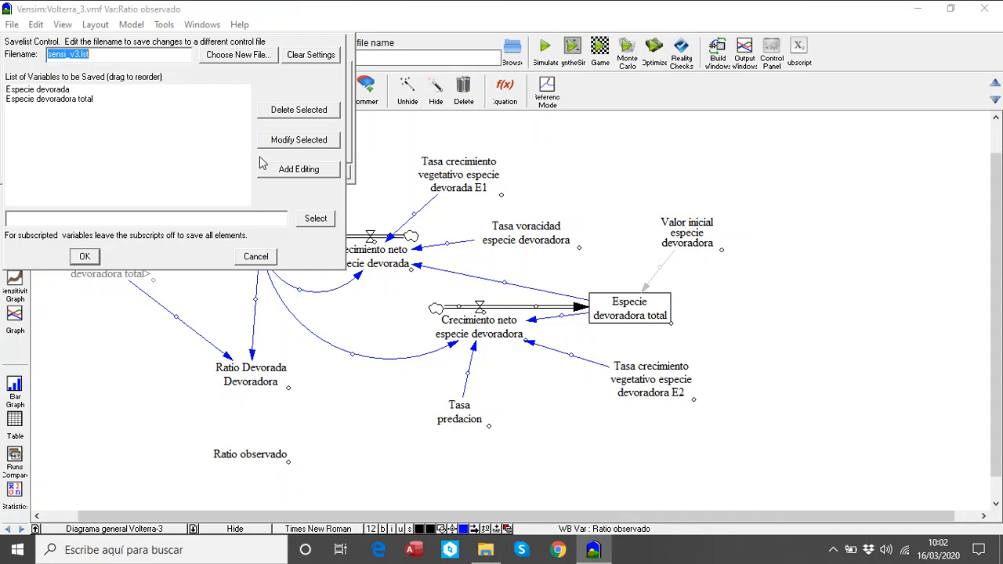
{"action": "left_click", "coordinate": [284, 175]}
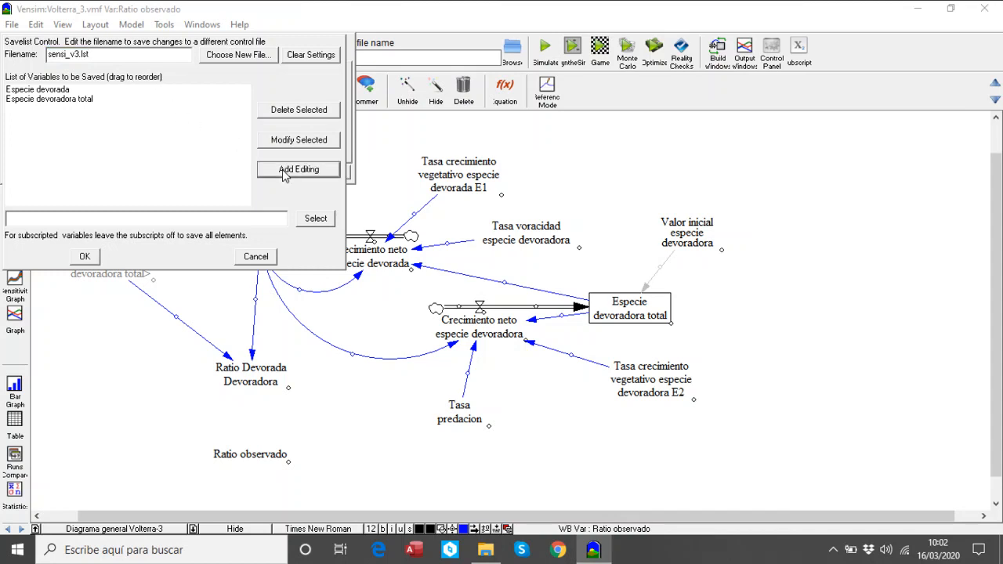
{"action": "left_click", "coordinate": [315, 223]}
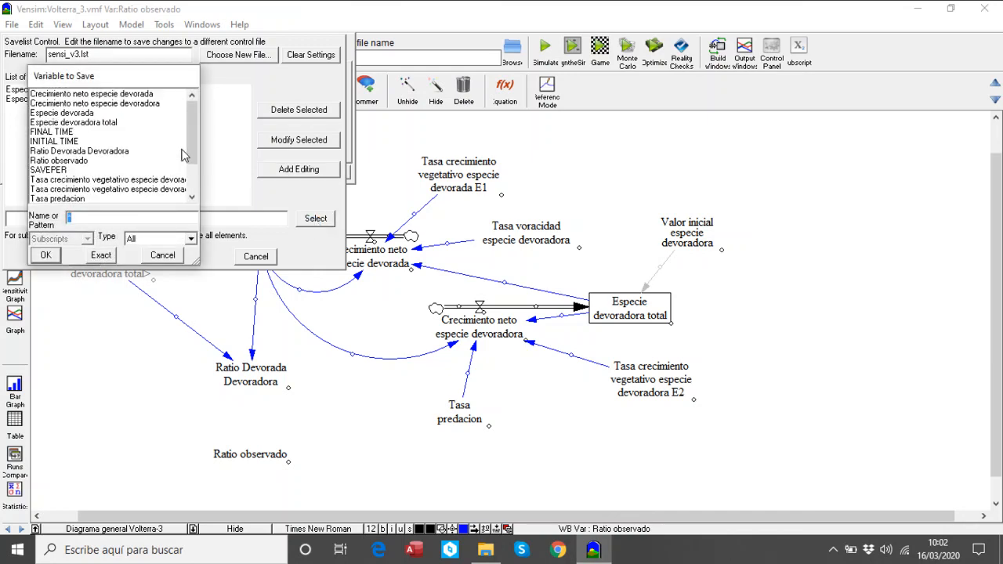
{"action": "double_click", "coordinate": [135, 96]}
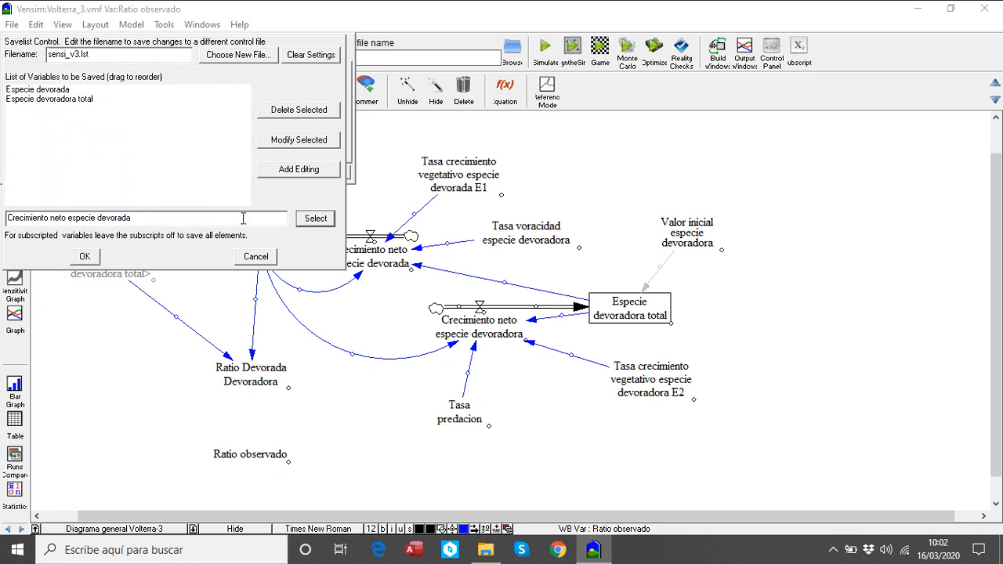
{"action": "left_click", "coordinate": [299, 170]}
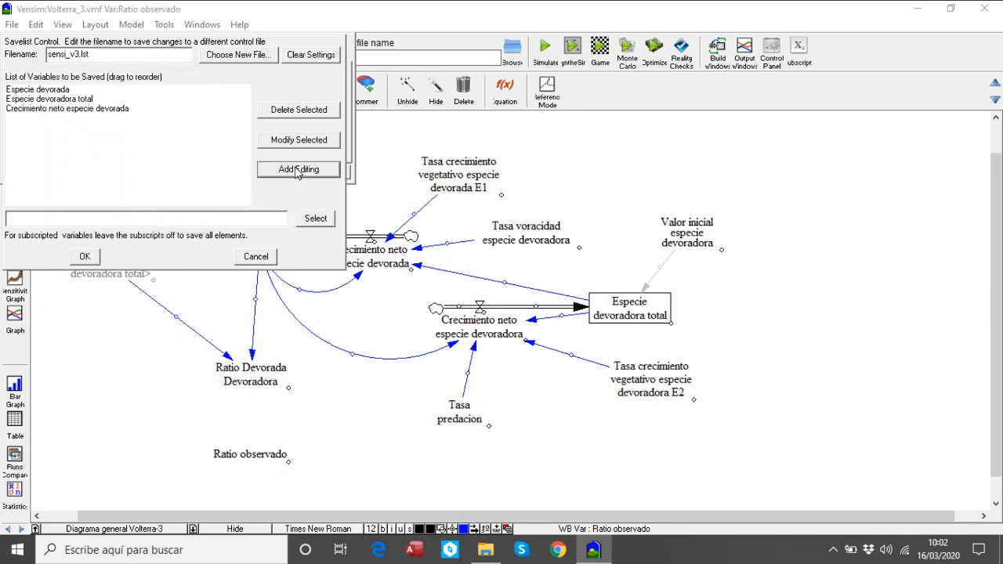
{"action": "left_click", "coordinate": [89, 262]}
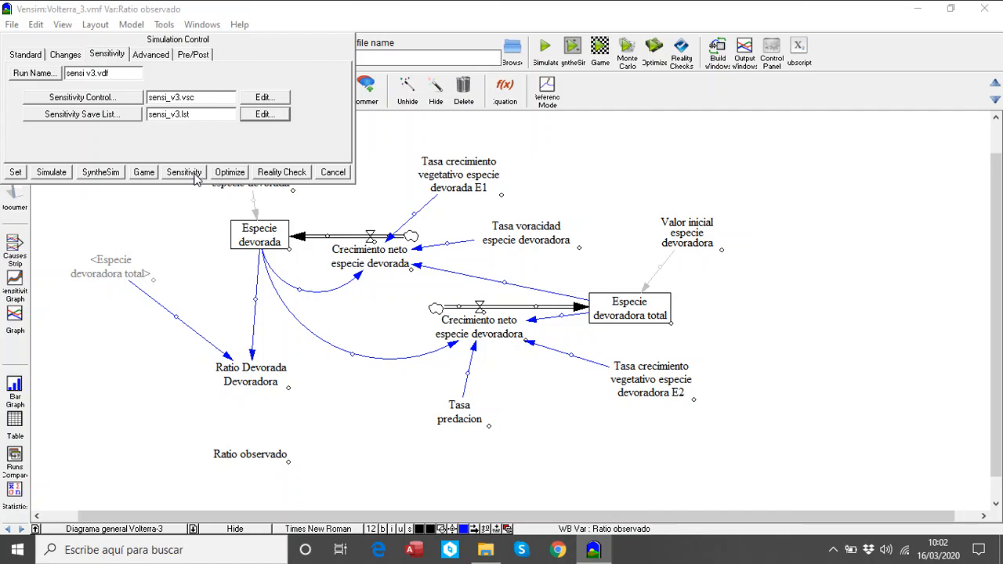
Step: Run the sensitivity simulation, overwriting the existing sensi v3 dataset, and dismiss the simulation message window
{"action": "left_click", "coordinate": [196, 178]}
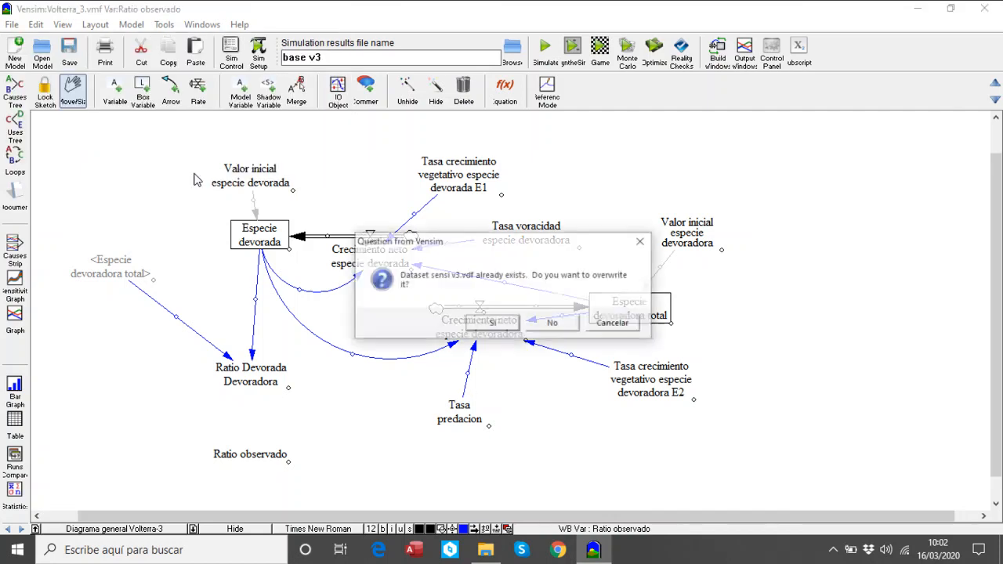
{"action": "left_click", "coordinate": [492, 323]}
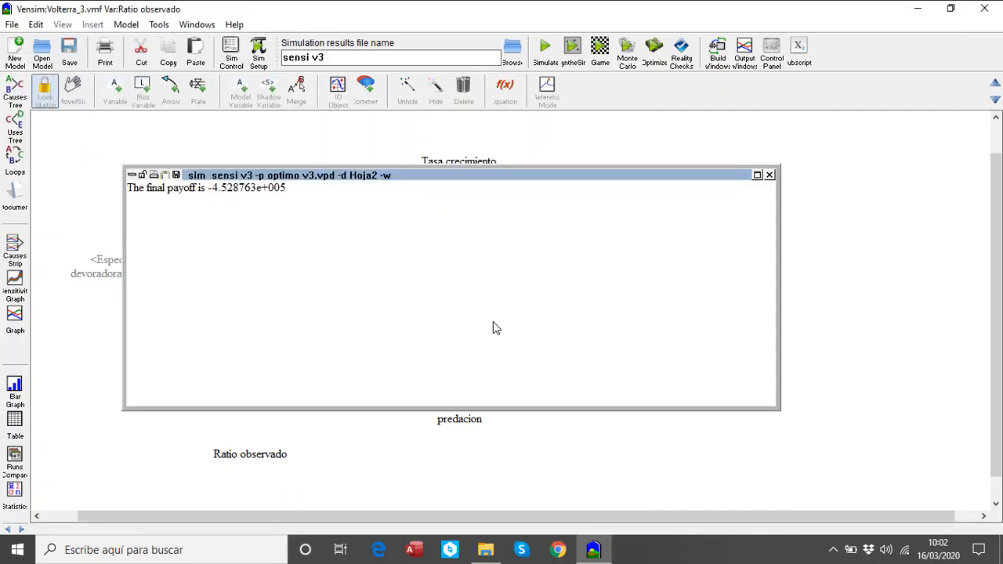
{"action": "left_click", "coordinate": [132, 176]}
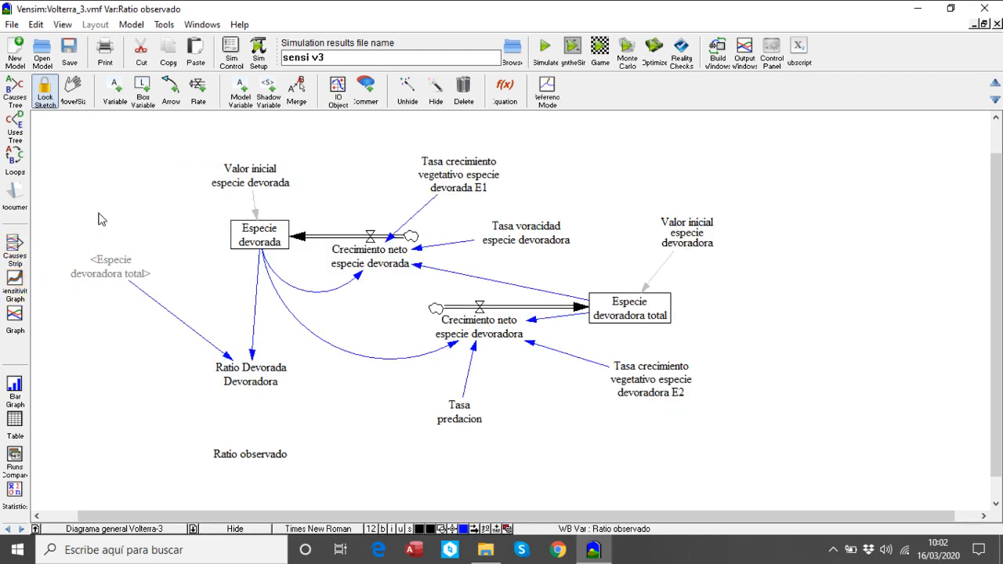
Step: Display the sensitivity graph of Especie devorada with all loaded datasets, enlarge it to examine the confidence bands, and close it
{"action": "left_click", "coordinate": [277, 242]}
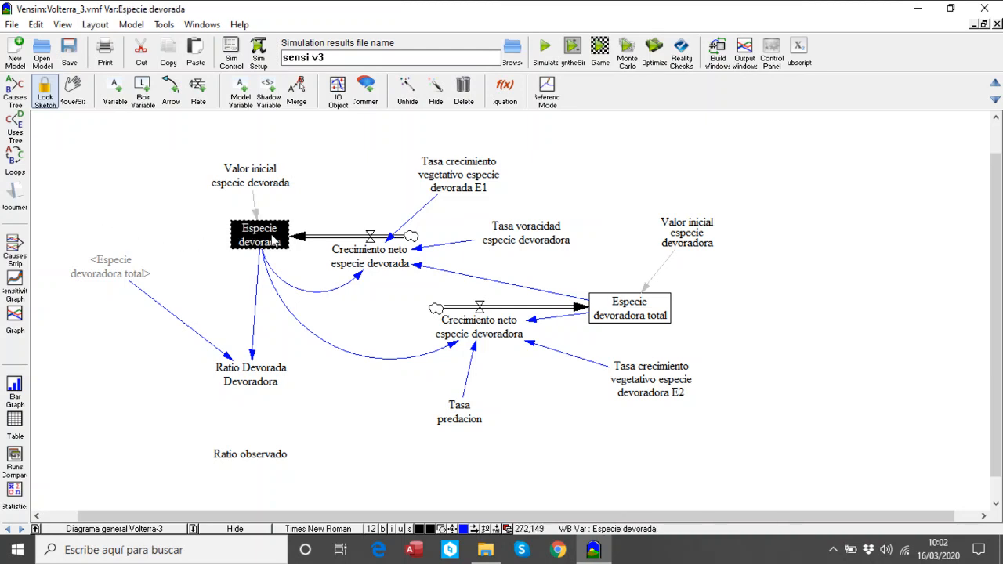
{"action": "left_click", "coordinate": [373, 266]}
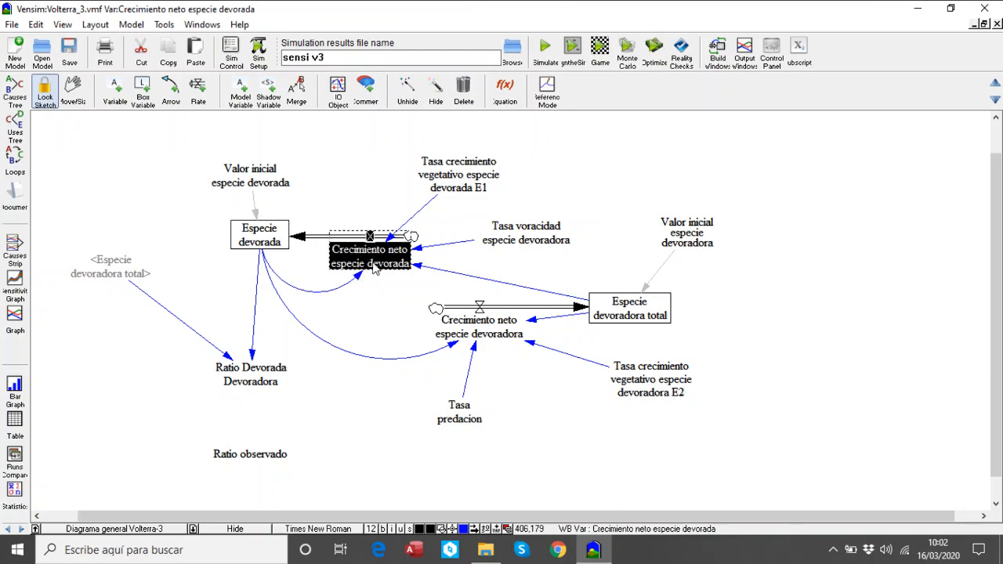
{"action": "left_click", "coordinate": [628, 315]}
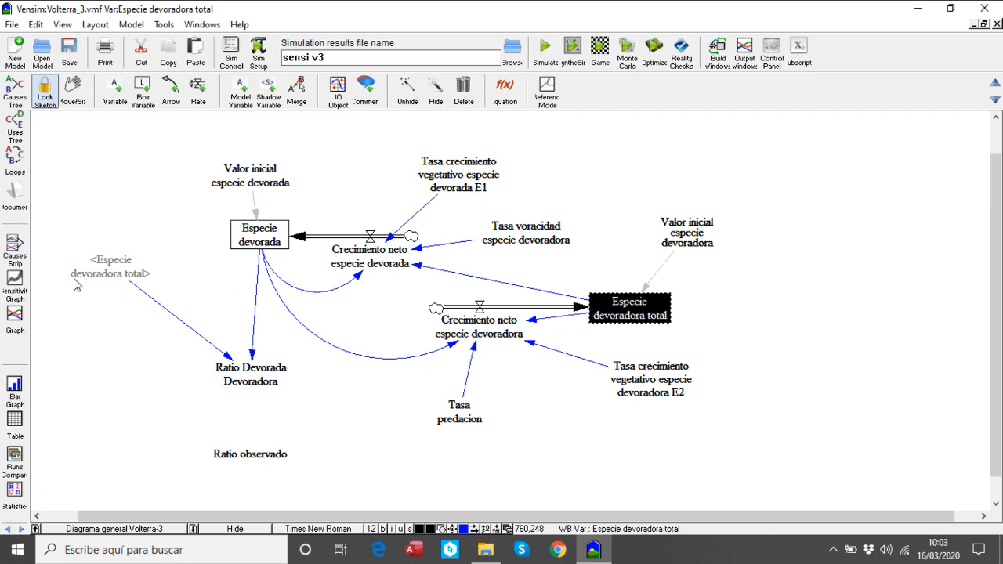
{"action": "left_click", "coordinate": [278, 243]}
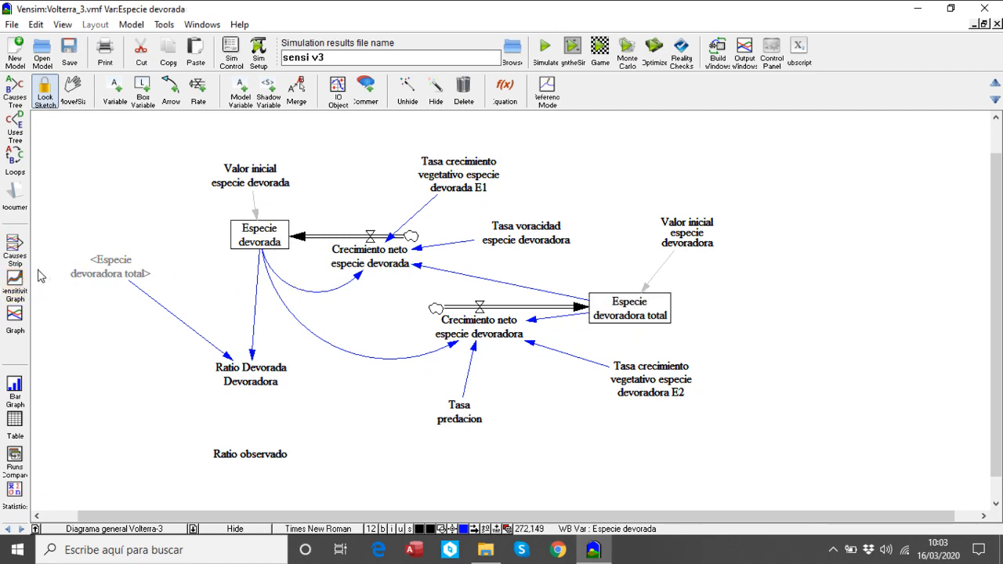
{"action": "left_click", "coordinate": [17, 282]}
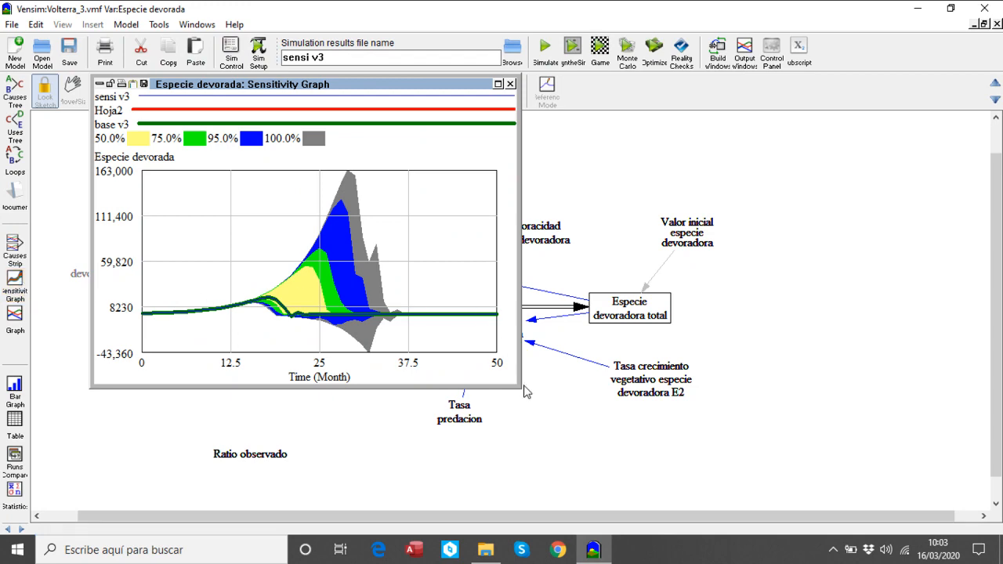
{"action": "left_click_drag", "start_coordinate": [523, 387], "coordinate": [918, 430]}
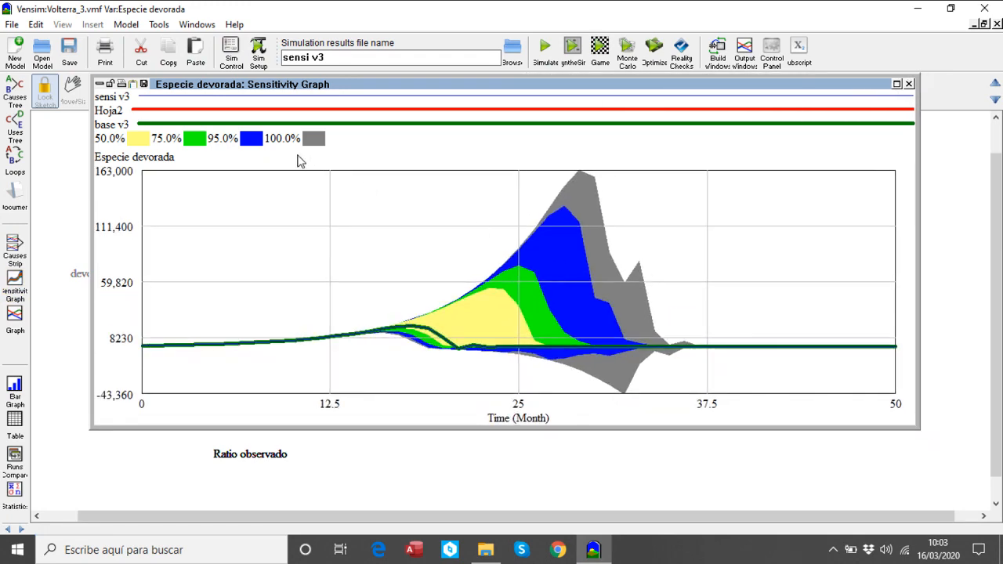
{"action": "left_click", "coordinate": [99, 85]}
Step: Unload the Hoja2 and base v3 datasets so that only sensi v3 stays loaded
{"action": "left_click", "coordinate": [772, 51]}
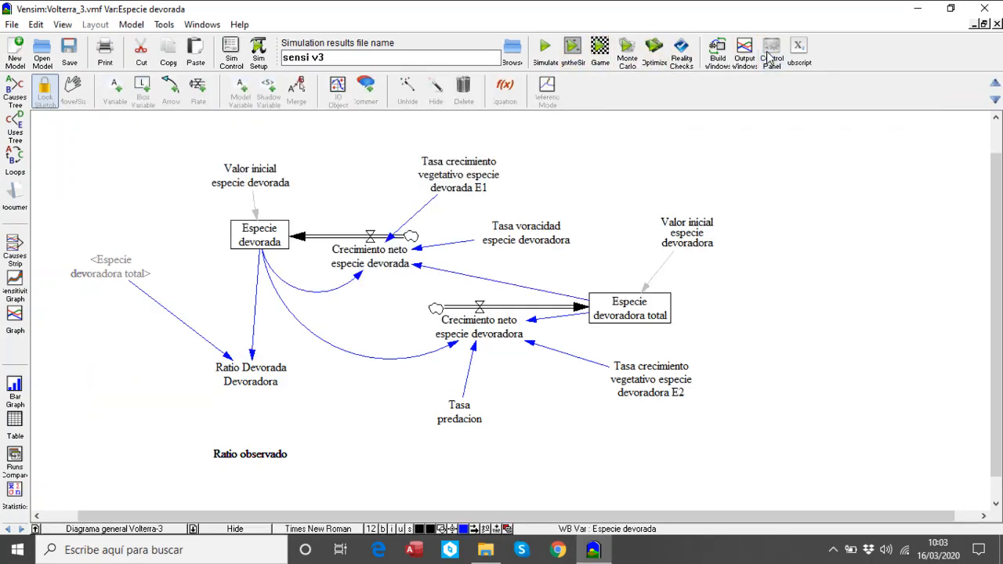
{"action": "left_click", "coordinate": [237, 232]}
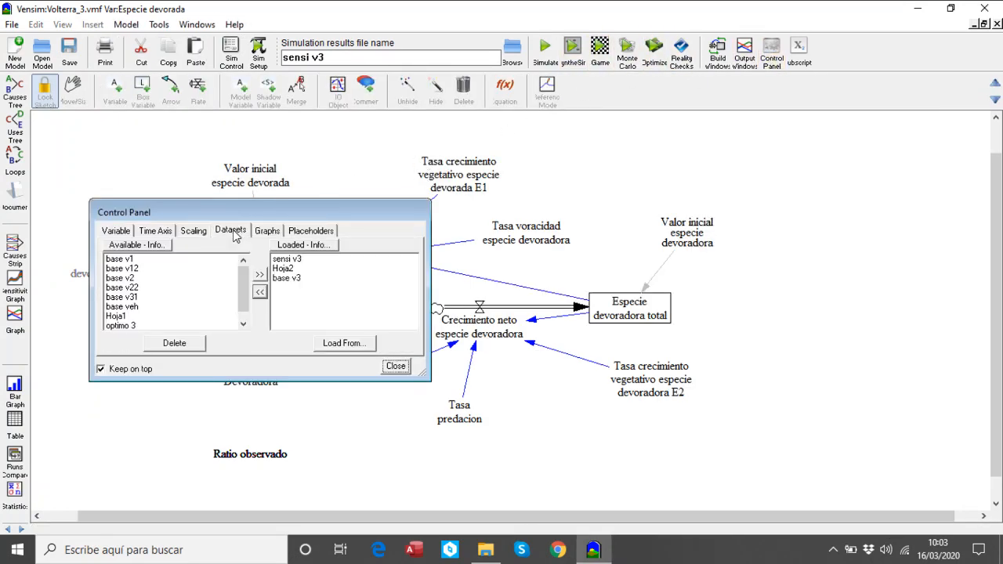
{"action": "left_click", "coordinate": [285, 270]}
{"action": "left_click", "coordinate": [282, 259]}
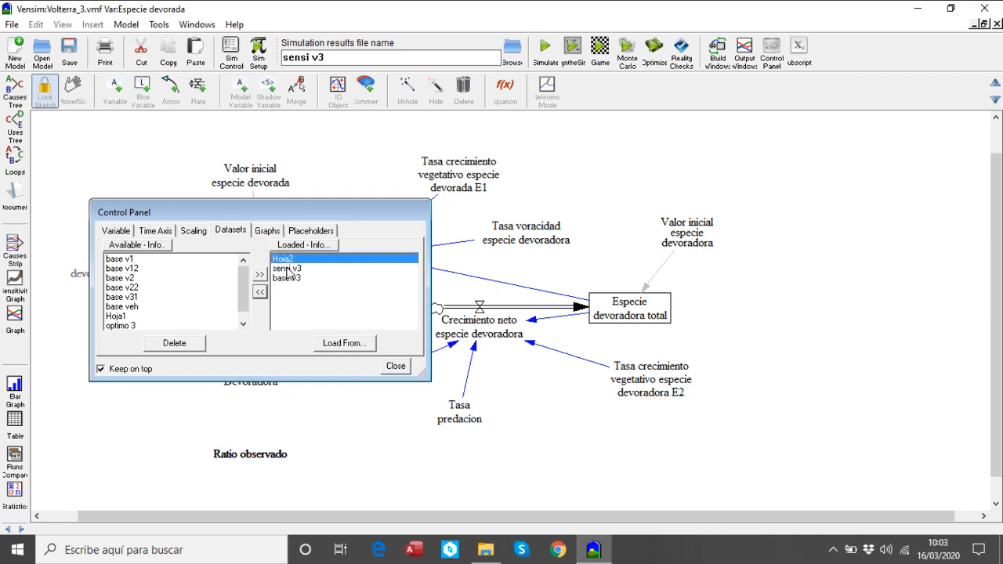
{"action": "double_click", "coordinate": [285, 269]}
{"action": "double_click", "coordinate": [287, 269]}
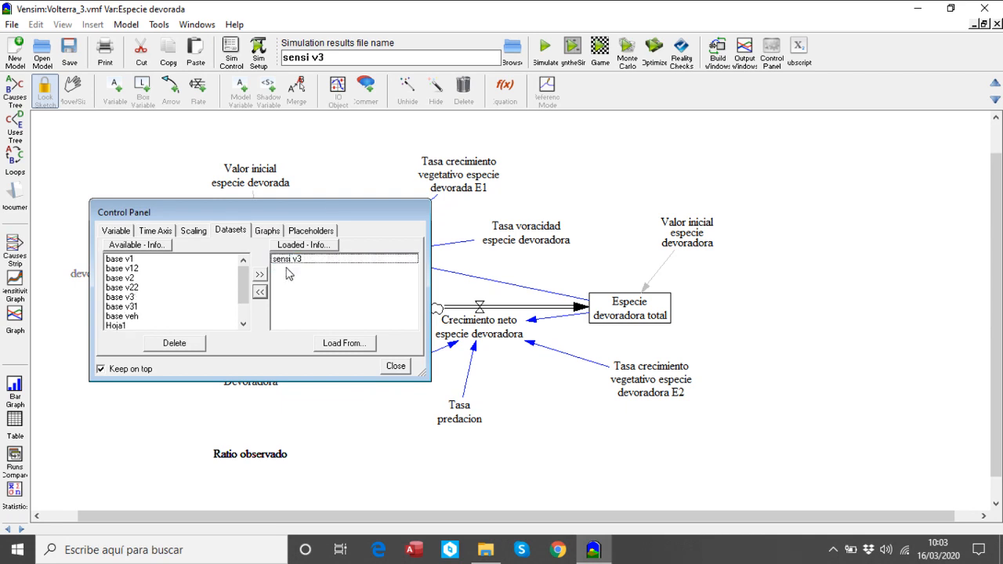
{"action": "left_click", "coordinate": [396, 366]}
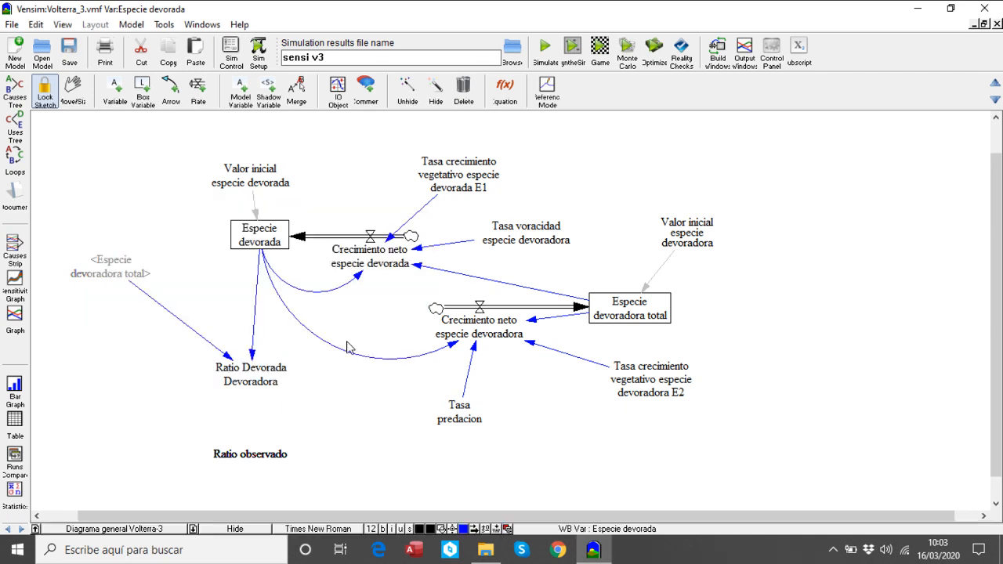
Step: Display the sensitivity graph of Especie devorada for sensi v3 alone, enlarge it to examine the bands, and close it
{"action": "left_click", "coordinate": [23, 286]}
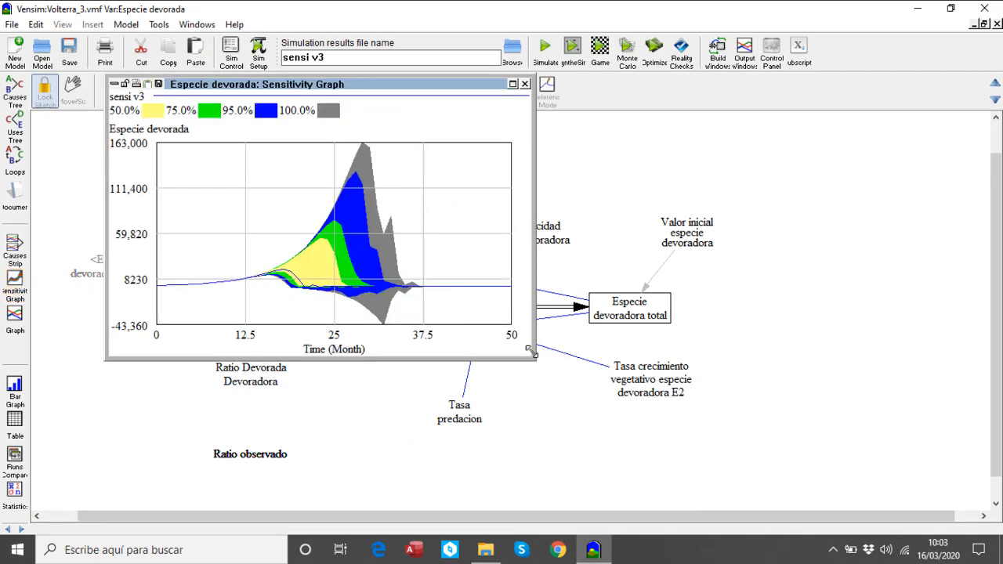
{"action": "left_click_drag", "start_coordinate": [532, 355], "coordinate": [915, 471]}
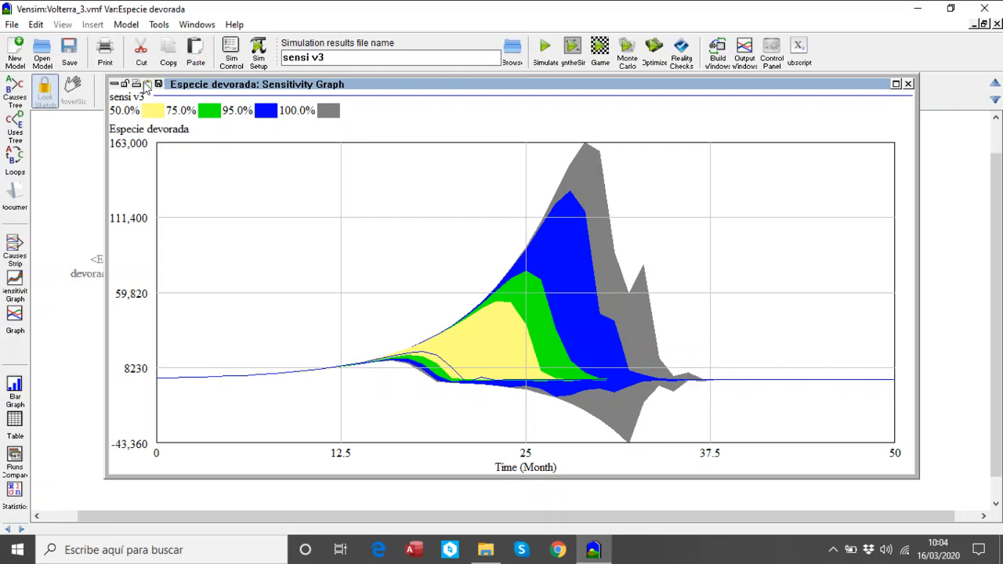
{"action": "left_click", "coordinate": [115, 84]}
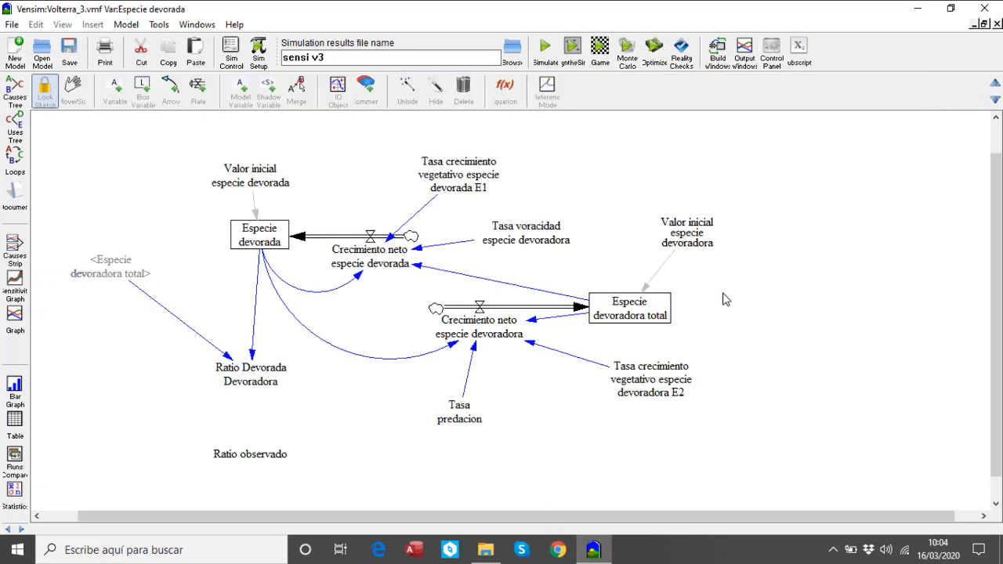
Step: Display the sensitivity graph of Especie devoradora total for sensi v3, enlarge it to examine the bands, and close it
{"action": "left_click", "coordinate": [649, 319]}
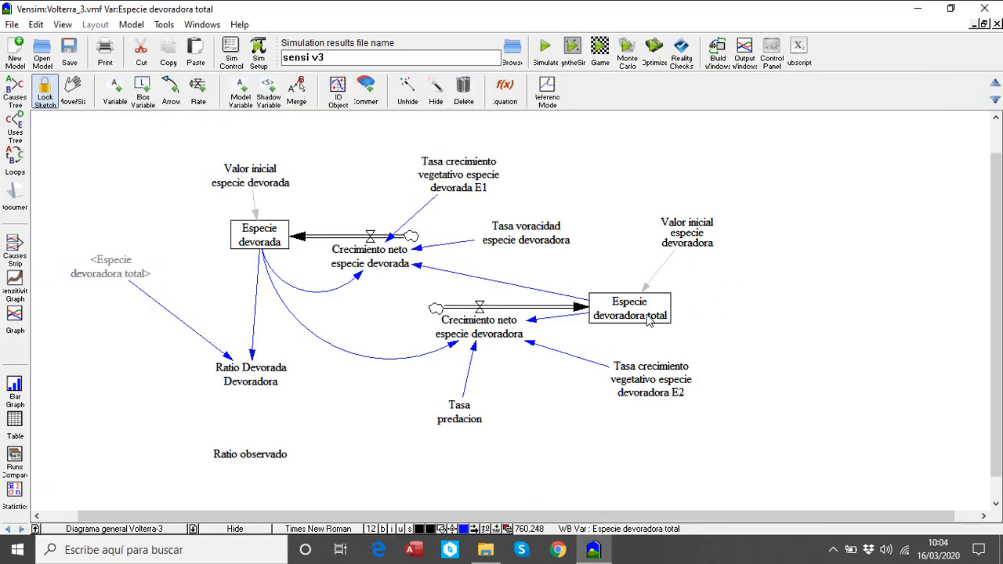
{"action": "left_click", "coordinate": [17, 284]}
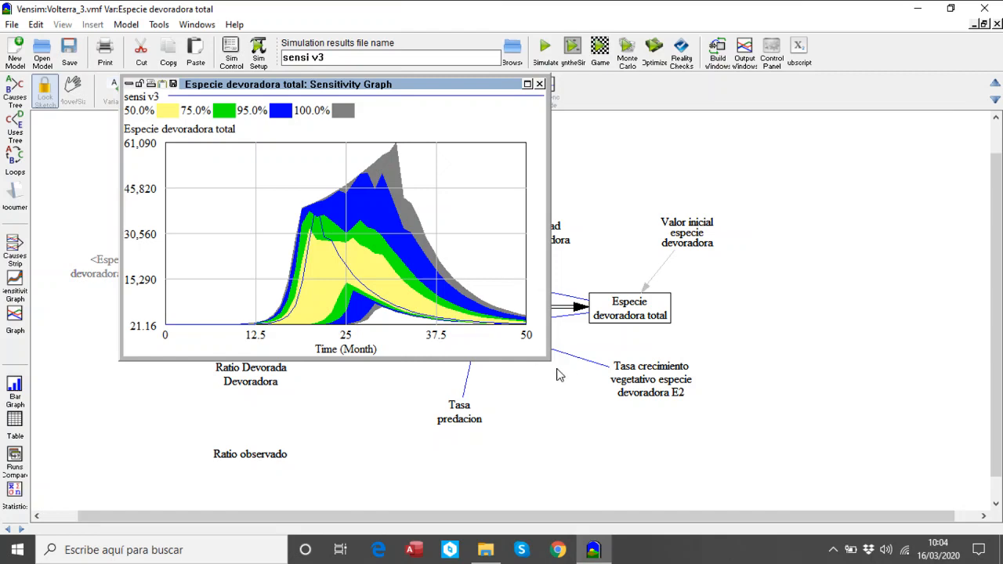
{"action": "left_click_drag", "start_coordinate": [549, 358], "coordinate": [953, 520]}
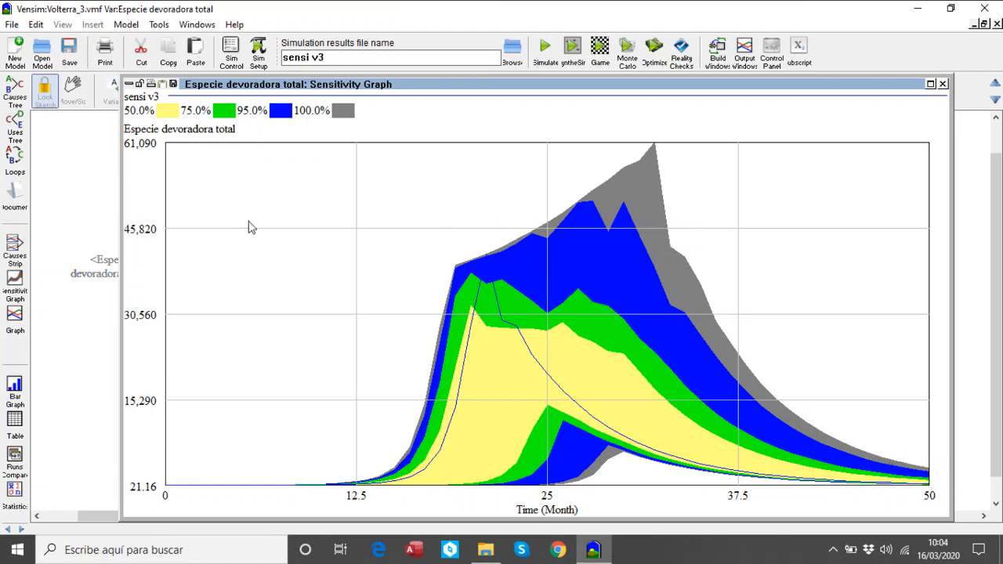
{"action": "left_click", "coordinate": [132, 87]}
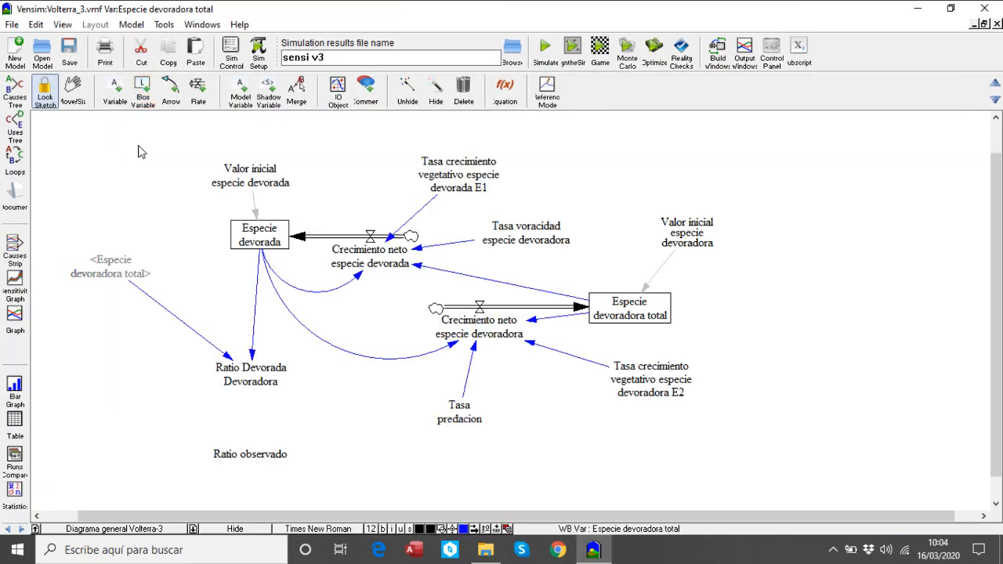